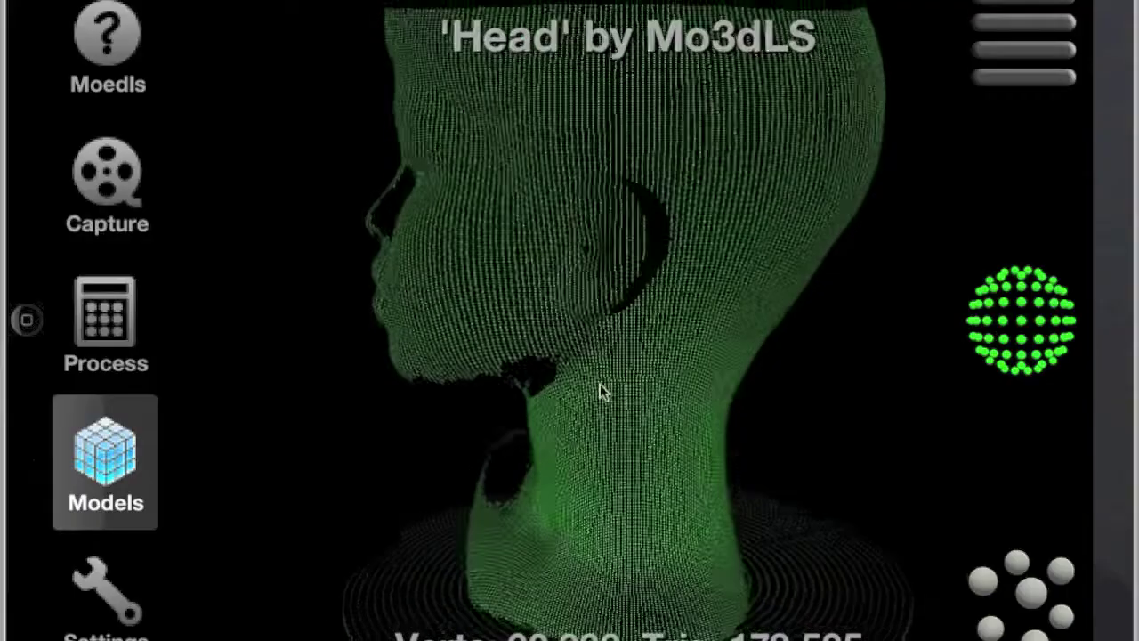
# Switch the rotated Head point cloud to a solid green surface and turn it to show the left ear
pyautogui.moveTo(600, 389); pyautogui.dragTo(635, 300)
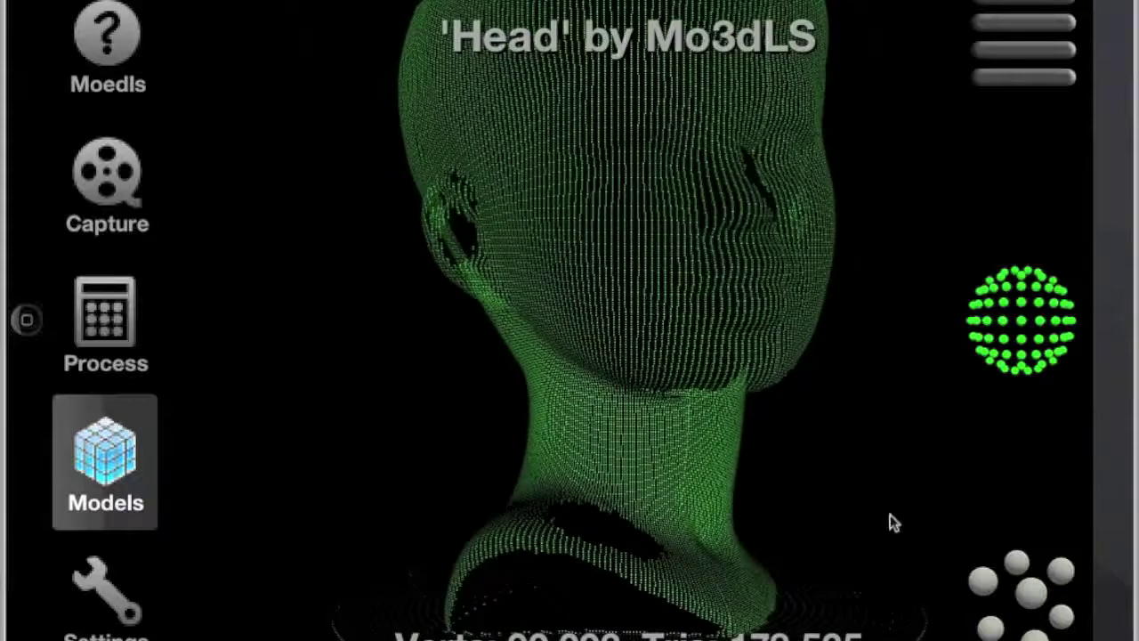
pyautogui.click(1032, 605)
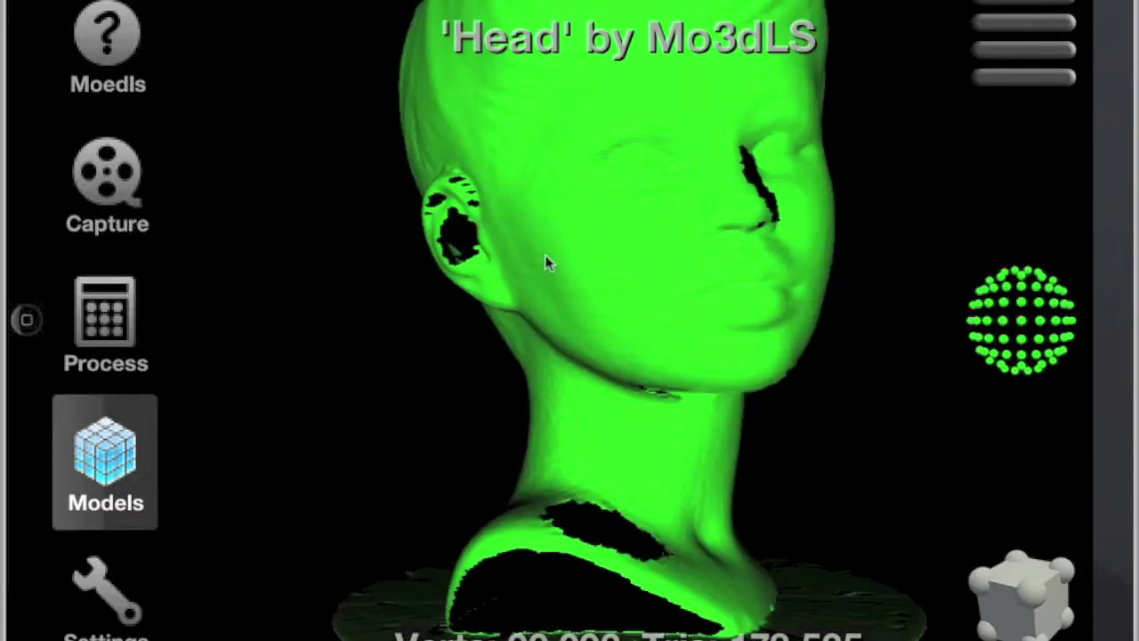
pyautogui.moveTo(554, 279); pyautogui.dragTo(320, 267)
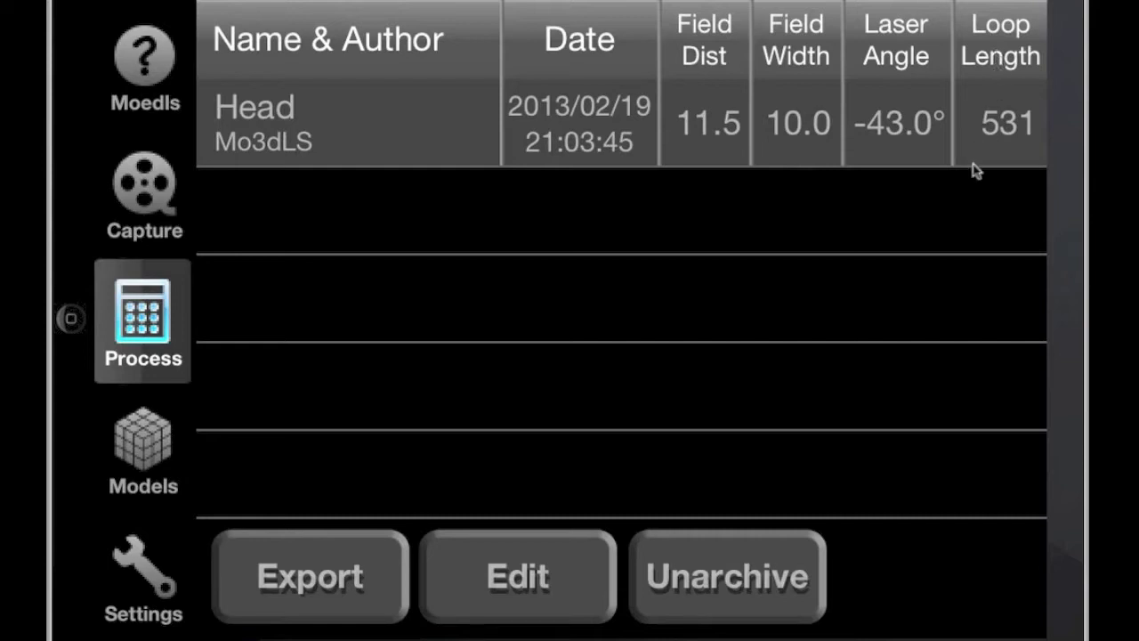
# Unarchive all 531 frames of the Head clip and dismiss the completion alert
pyautogui.click(775, 580)
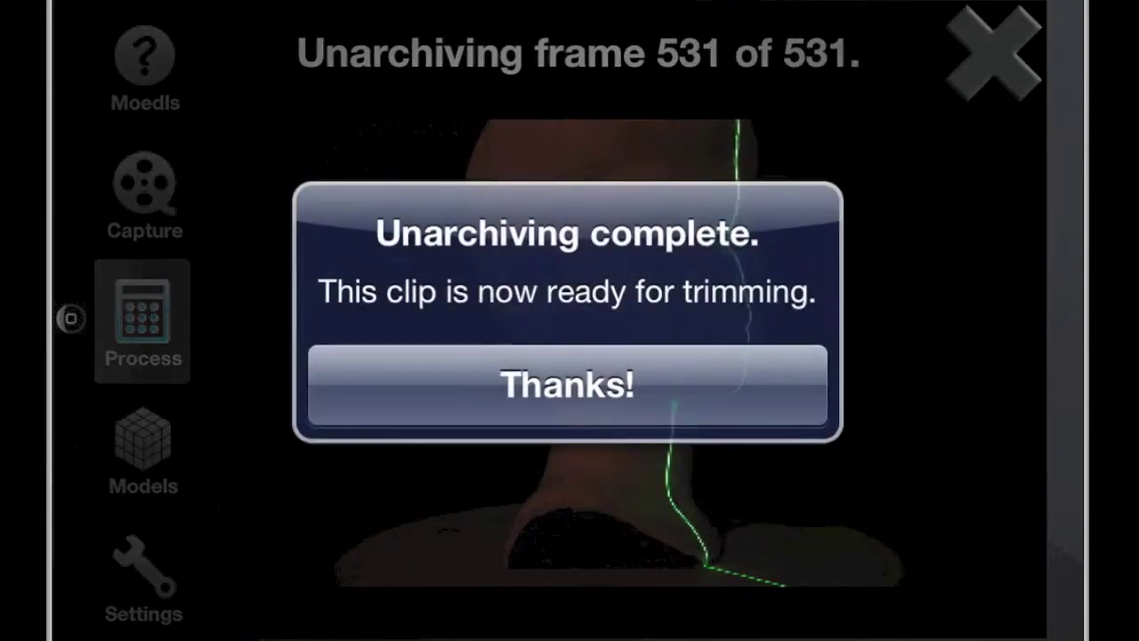
pyautogui.click(602, 383)
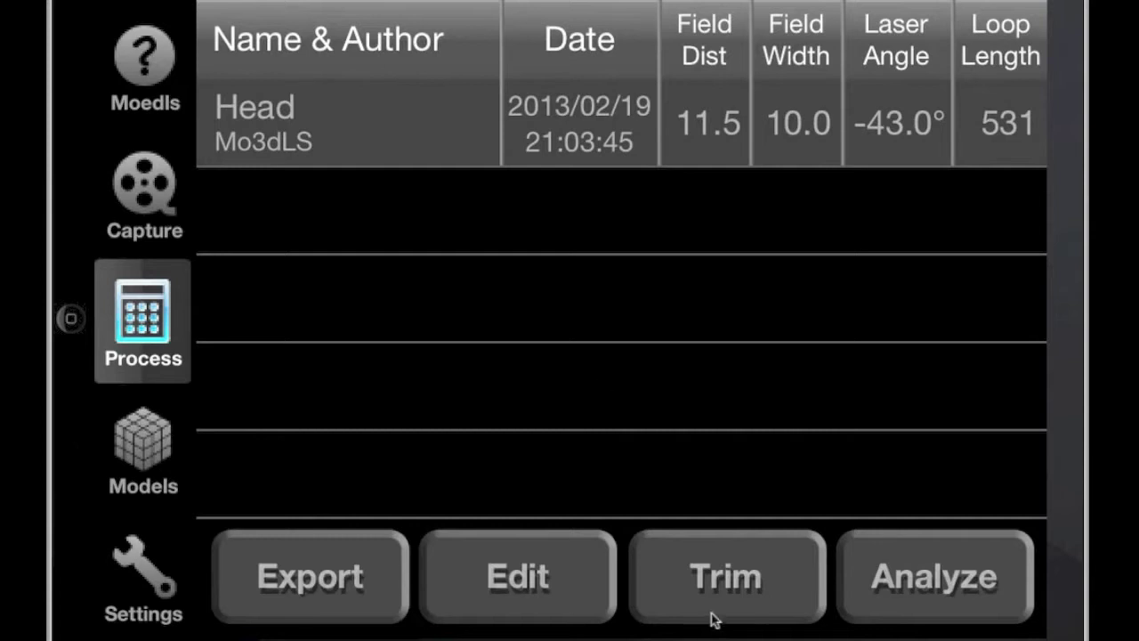
# Trim the Head clip to start at frame 0010 and end at 0525, then confirm
pyautogui.click(714, 581)
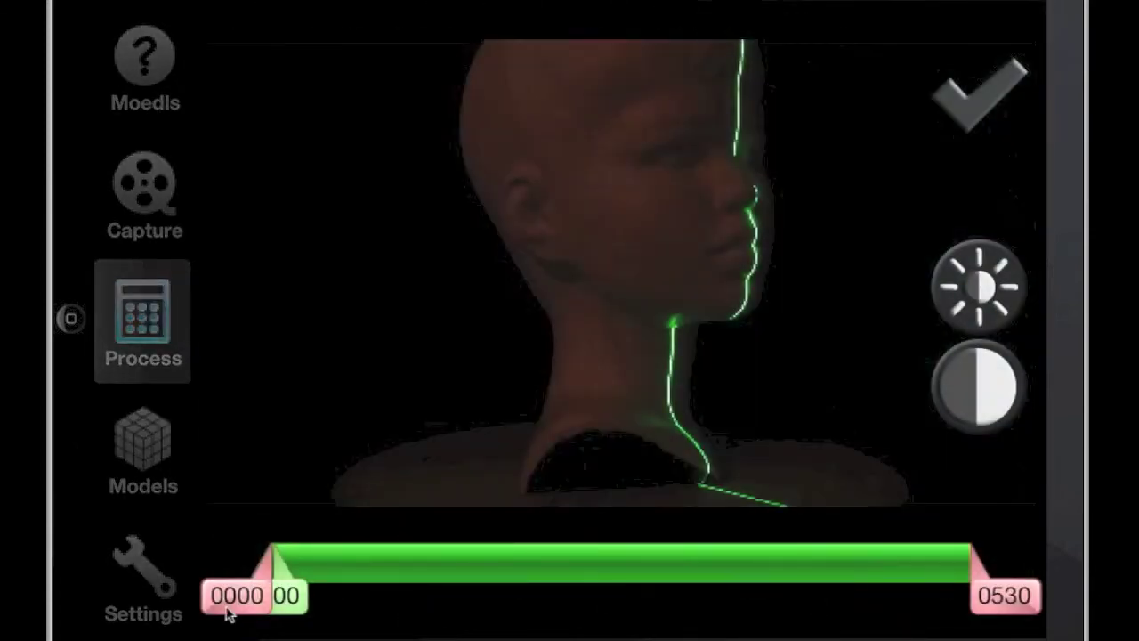
pyautogui.moveTo(233, 600); pyautogui.dragTo(242, 601)
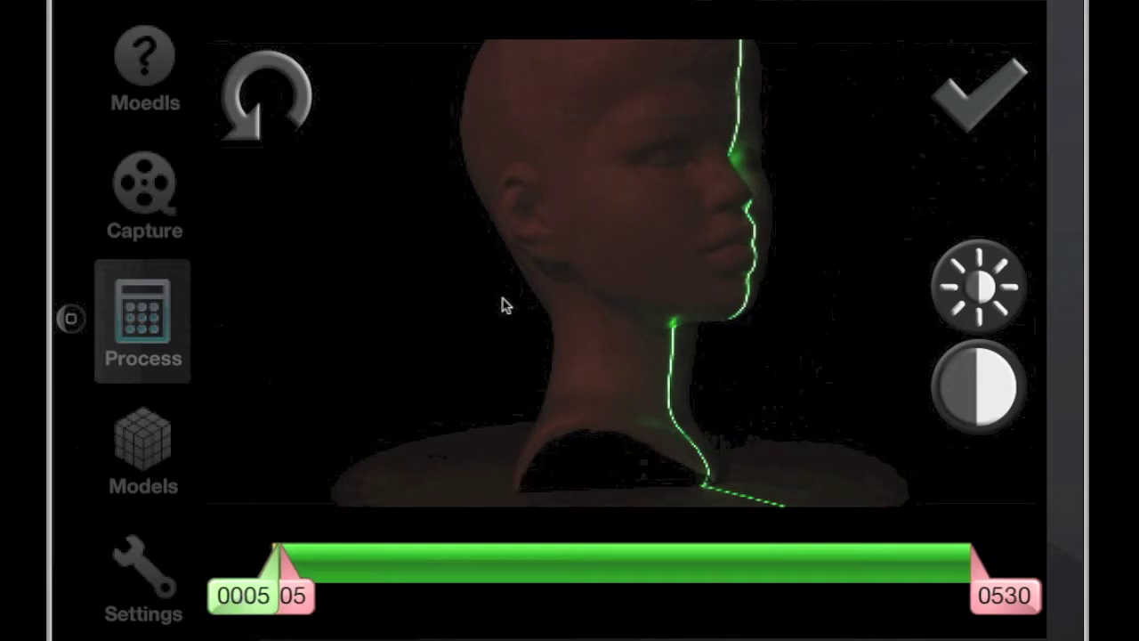
pyautogui.moveTo(528, 304); pyautogui.dragTo(608, 314)
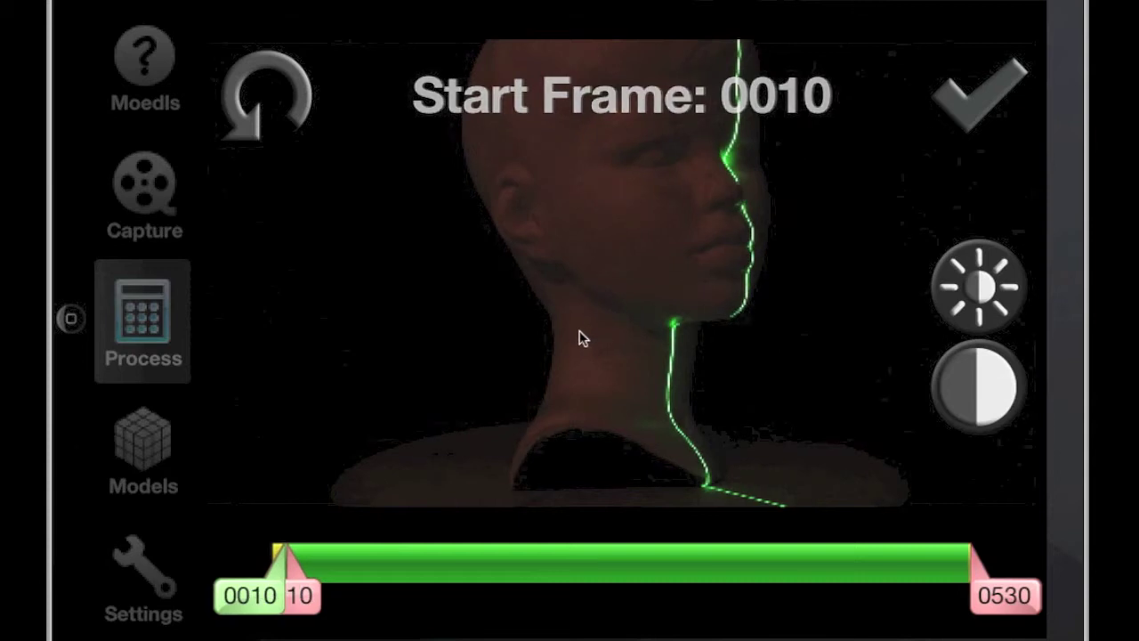
pyautogui.click(1022, 601)
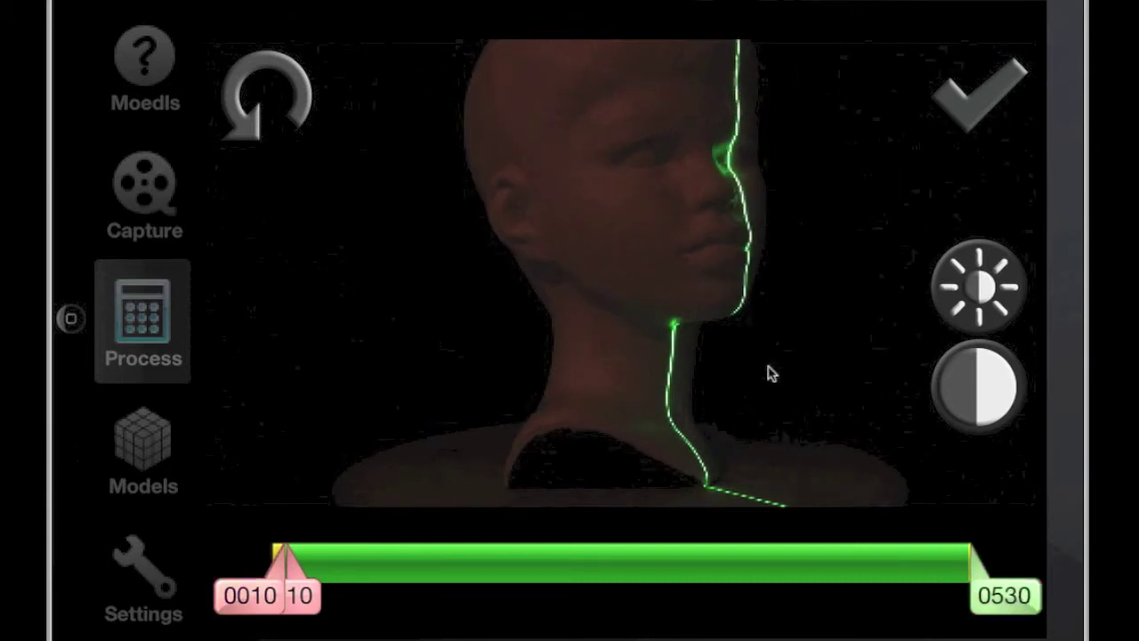
pyautogui.moveTo(732, 296); pyautogui.dragTo(629, 294)
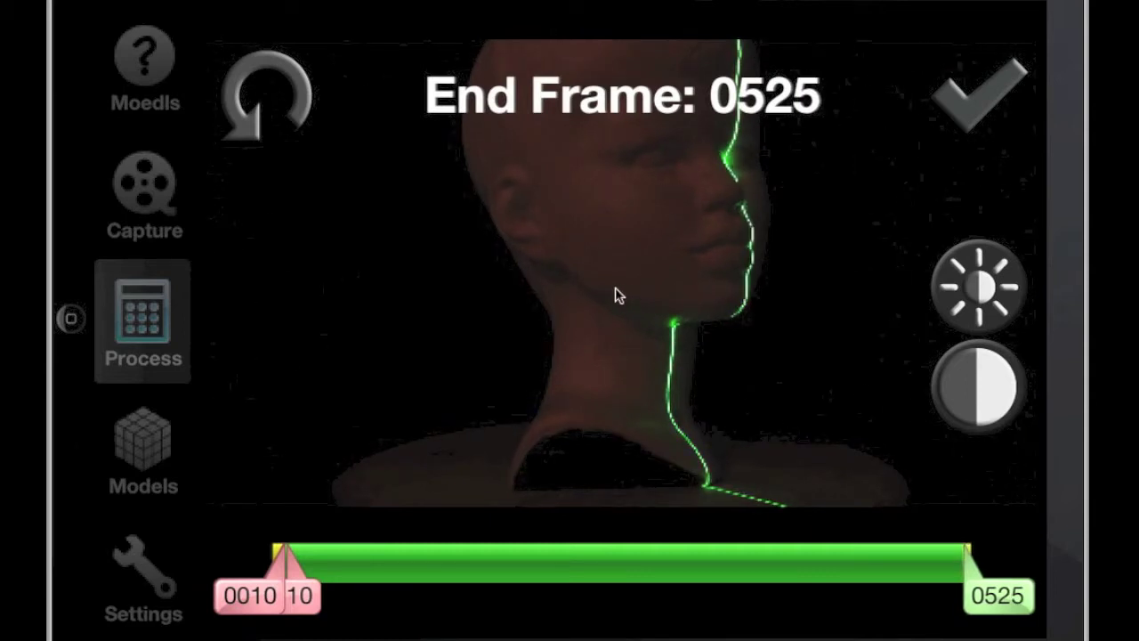
pyautogui.click(974, 94)
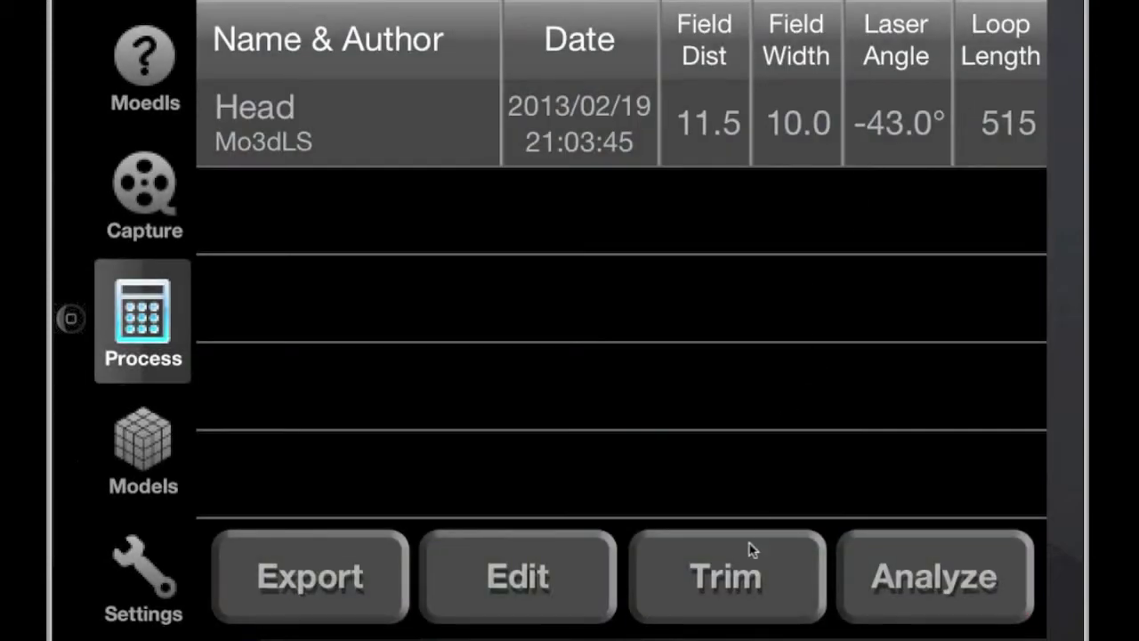
# Preview frame 0494 and lower the clip's brightness to -0.25, then confirm
pyautogui.click(731, 562)
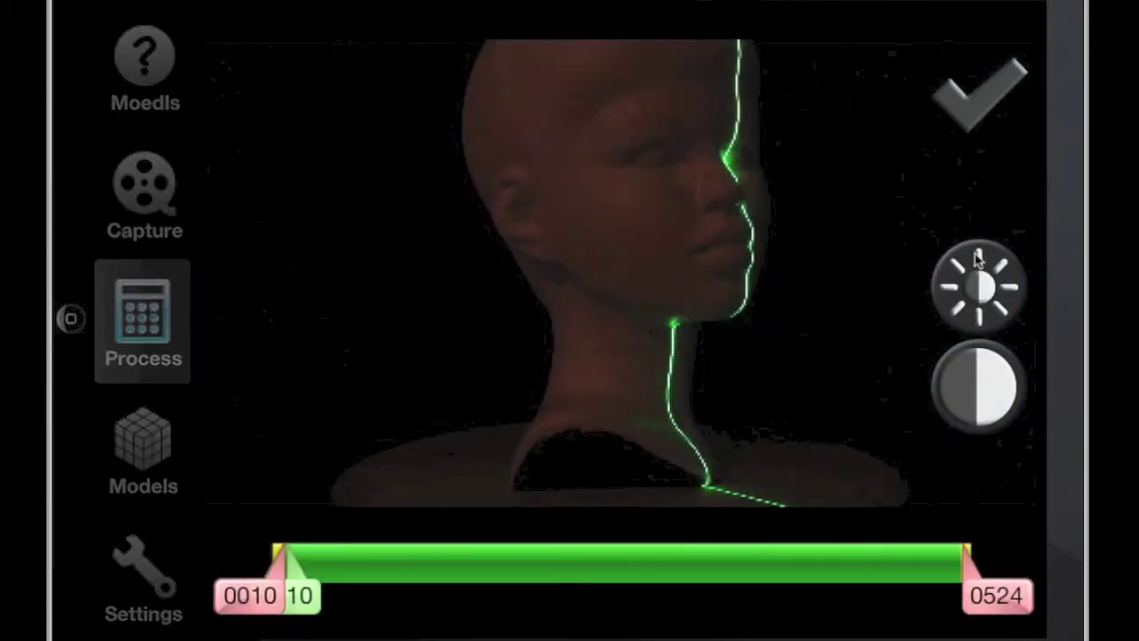
pyautogui.click(920, 571)
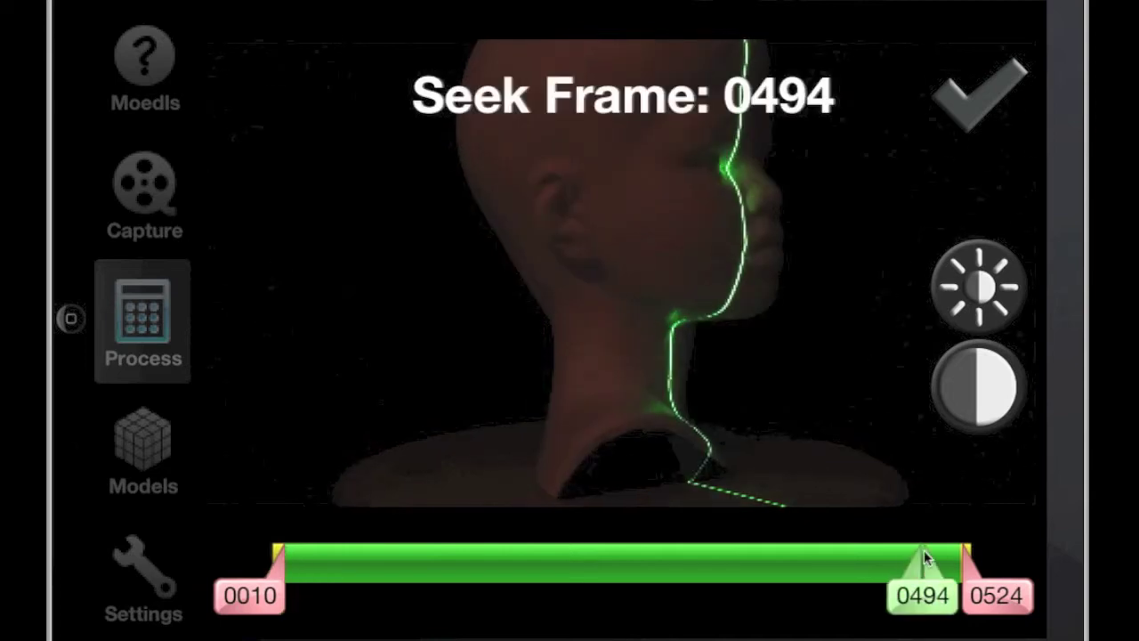
pyautogui.click(987, 285)
pyautogui.moveTo(820, 309); pyautogui.dragTo(659, 317)
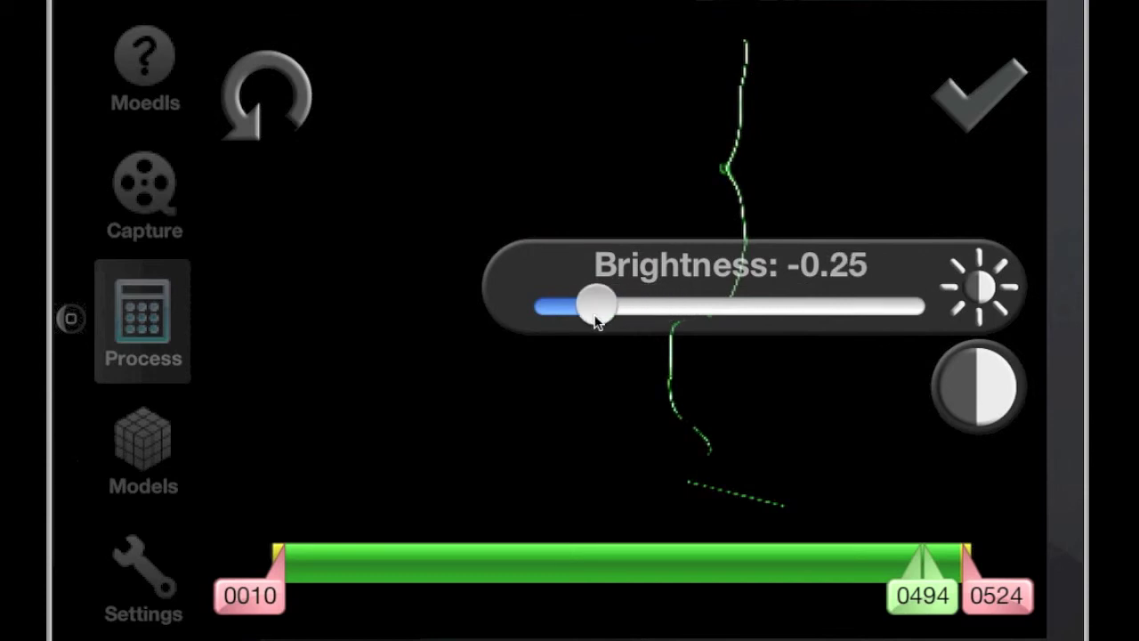
pyautogui.click(982, 286)
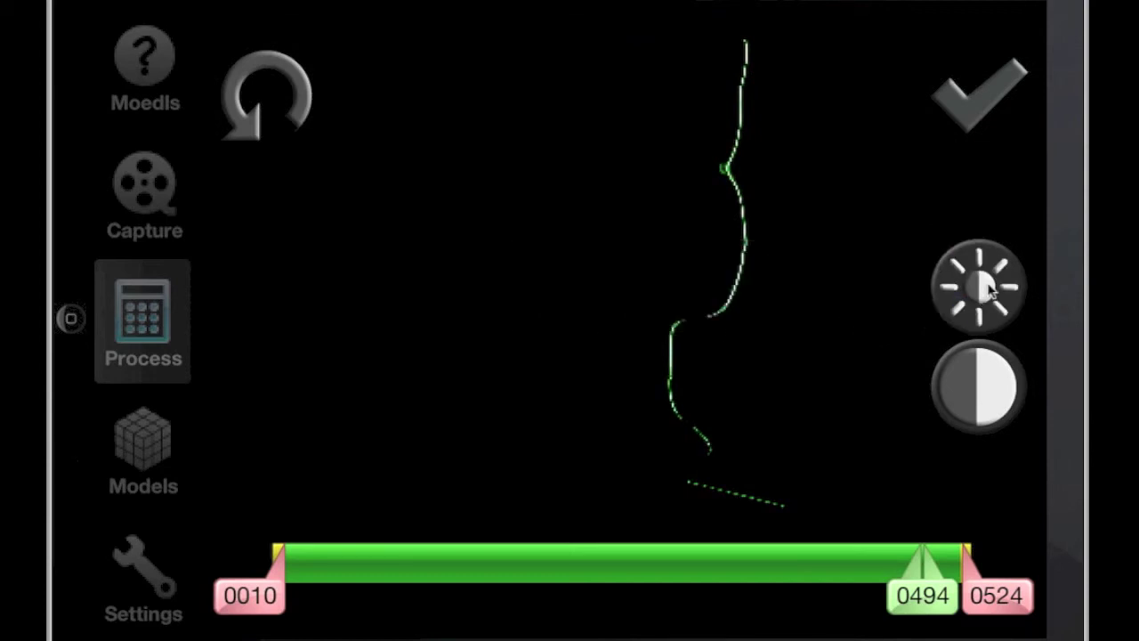
pyautogui.click(962, 96)
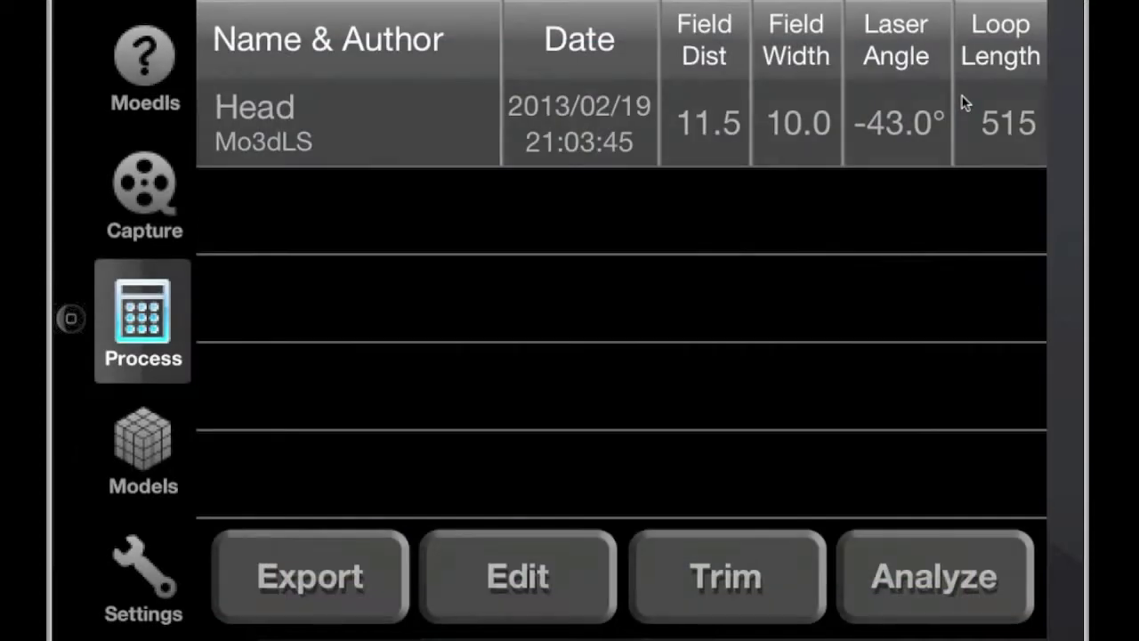
# Analyze all 515 Head frames, dismiss the completion notice, and open the saved models list
pyautogui.click(973, 574)
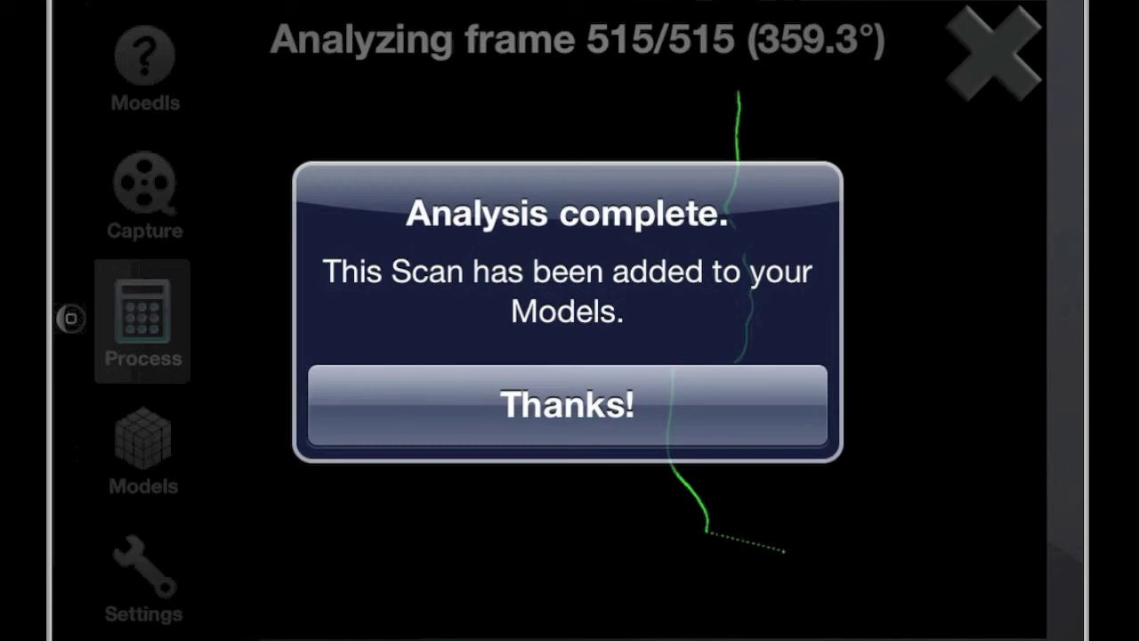
pyautogui.click(572, 411)
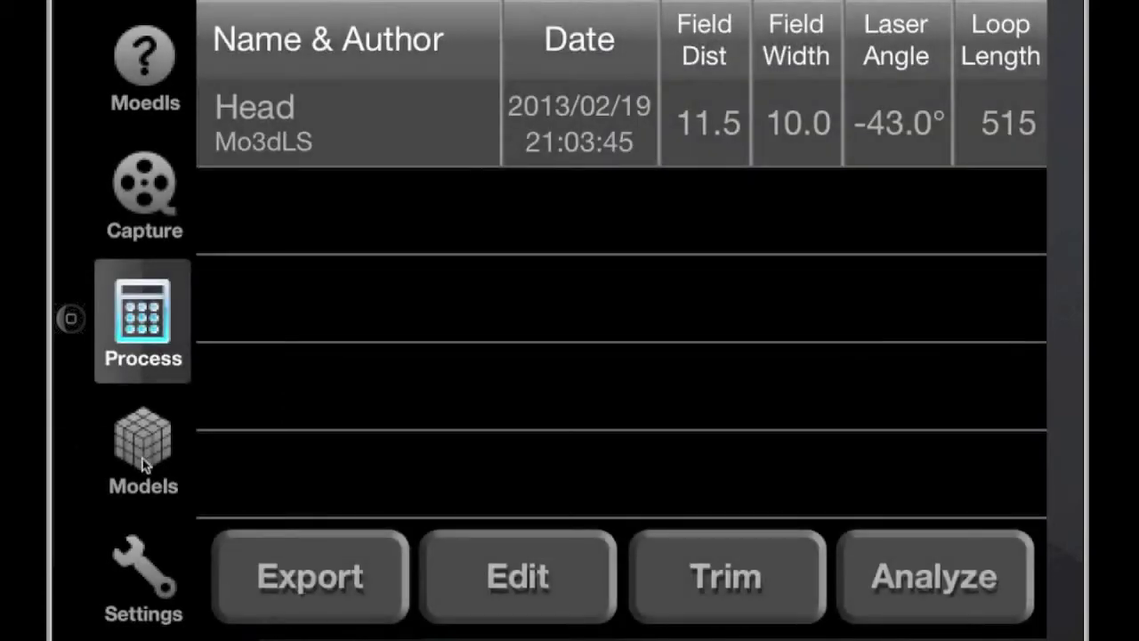
pyautogui.click(142, 463)
pyautogui.click(967, 62)
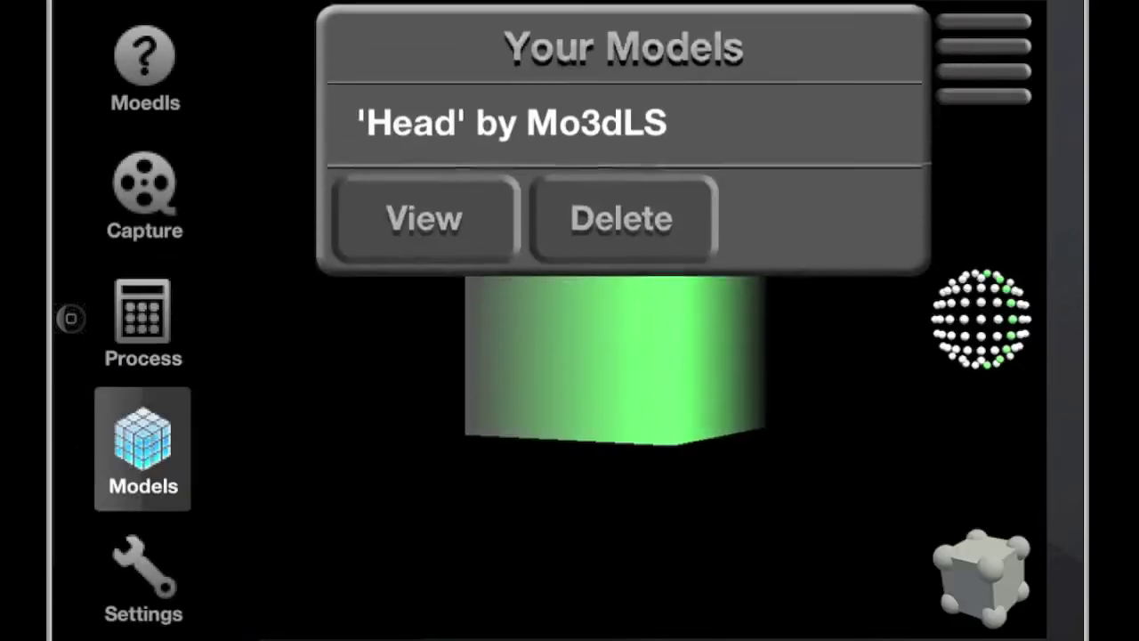
# Load the Head model in the viewer, darken its point-cloud shading, and rotate it around
pyautogui.click(381, 235)
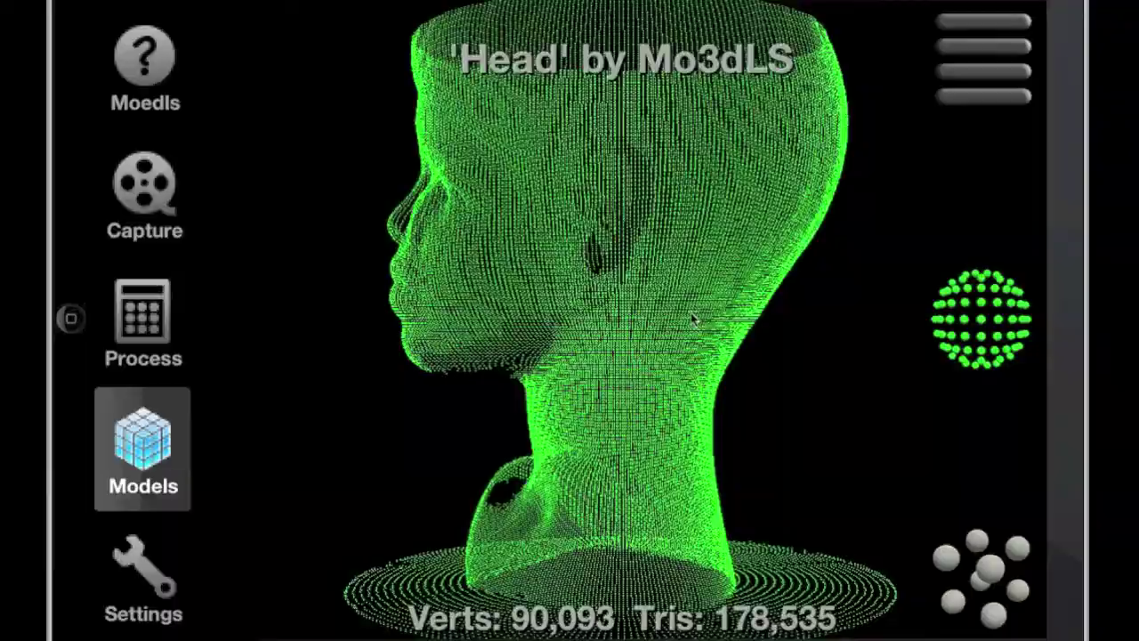
pyautogui.moveTo(678, 325); pyautogui.dragTo(767, 343)
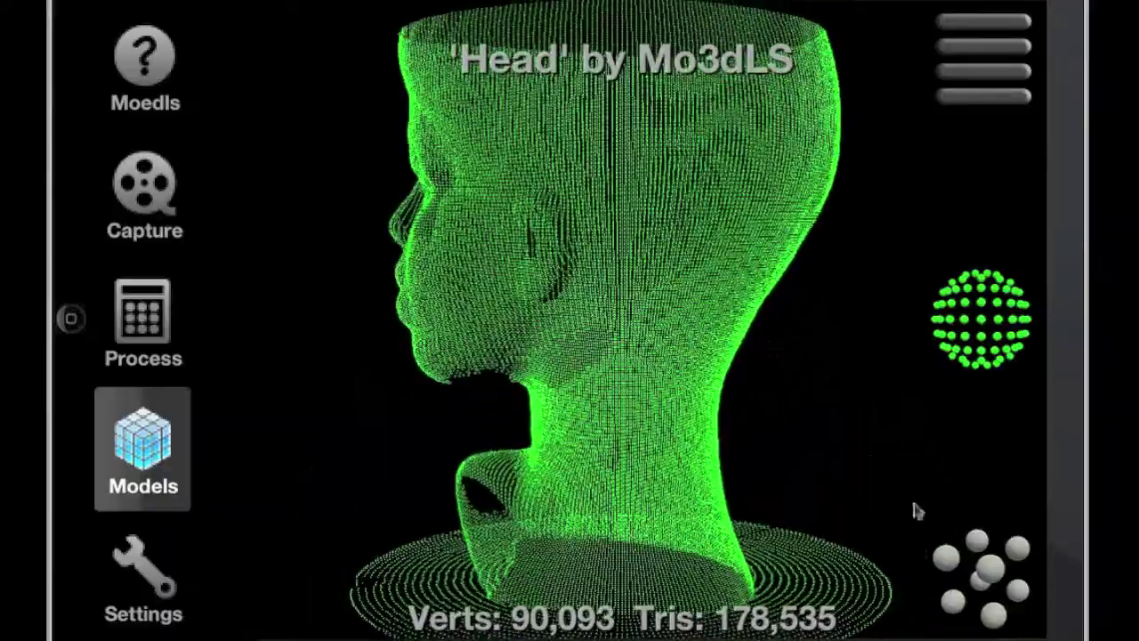
pyautogui.click(1009, 588)
pyautogui.moveTo(687, 342); pyautogui.dragTo(798, 308)
pyautogui.moveTo(415, 269); pyautogui.dragTo(851, 333)
pyautogui.moveTo(886, 276); pyautogui.dragTo(628, 298)
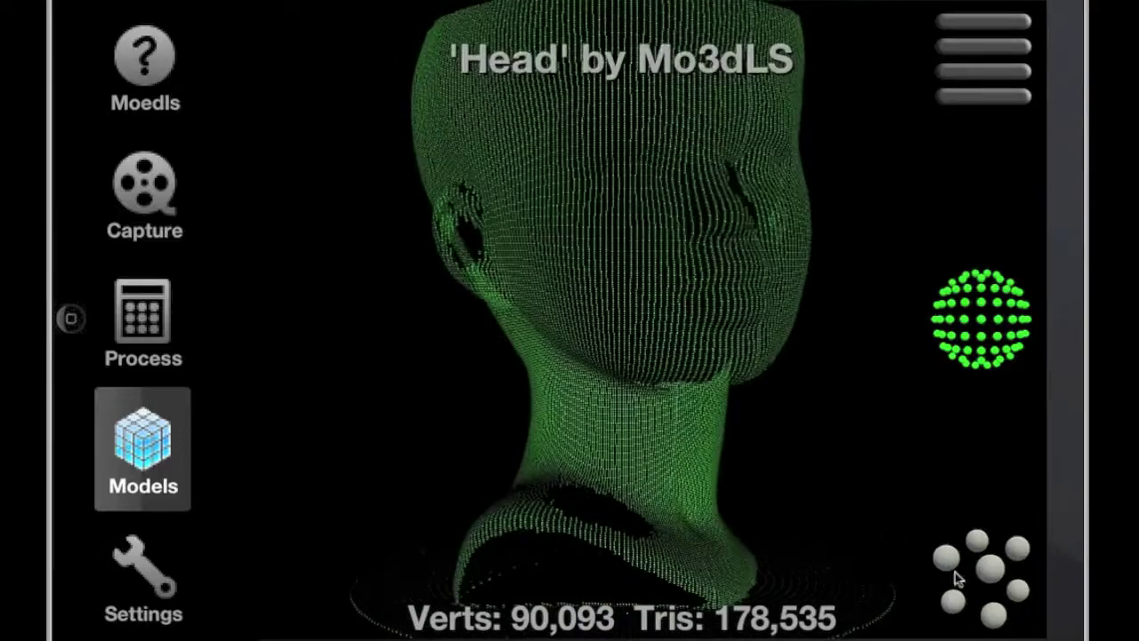
# Render the Head as a solid surface and colour it with horizontal rainbow stripes
pyautogui.click(994, 583)
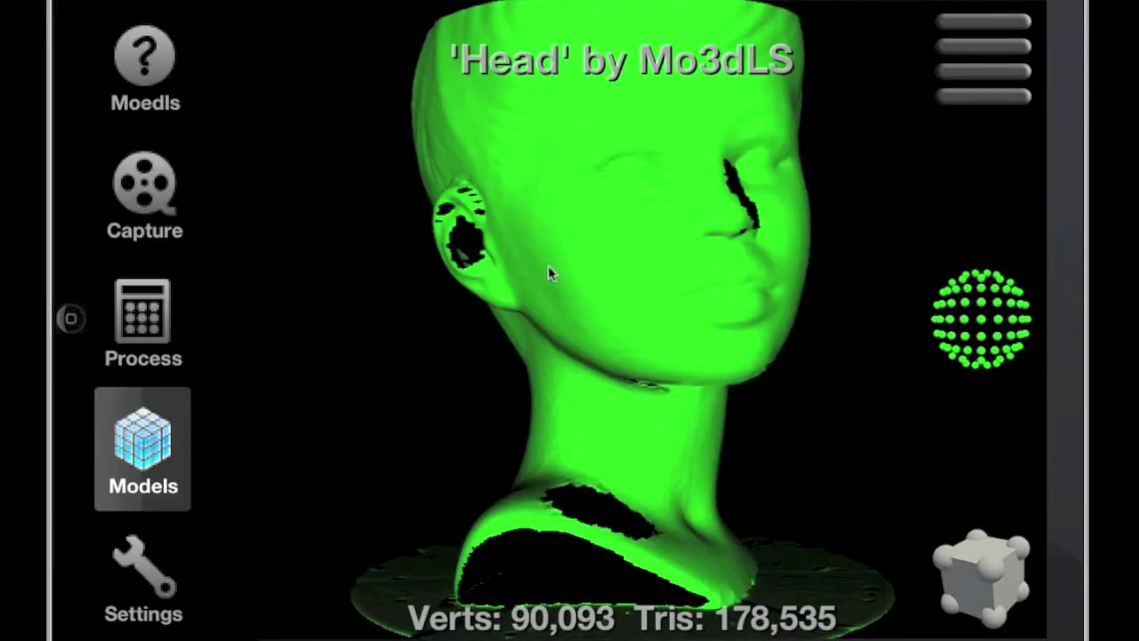
pyautogui.moveTo(542, 271); pyautogui.dragTo(400, 271)
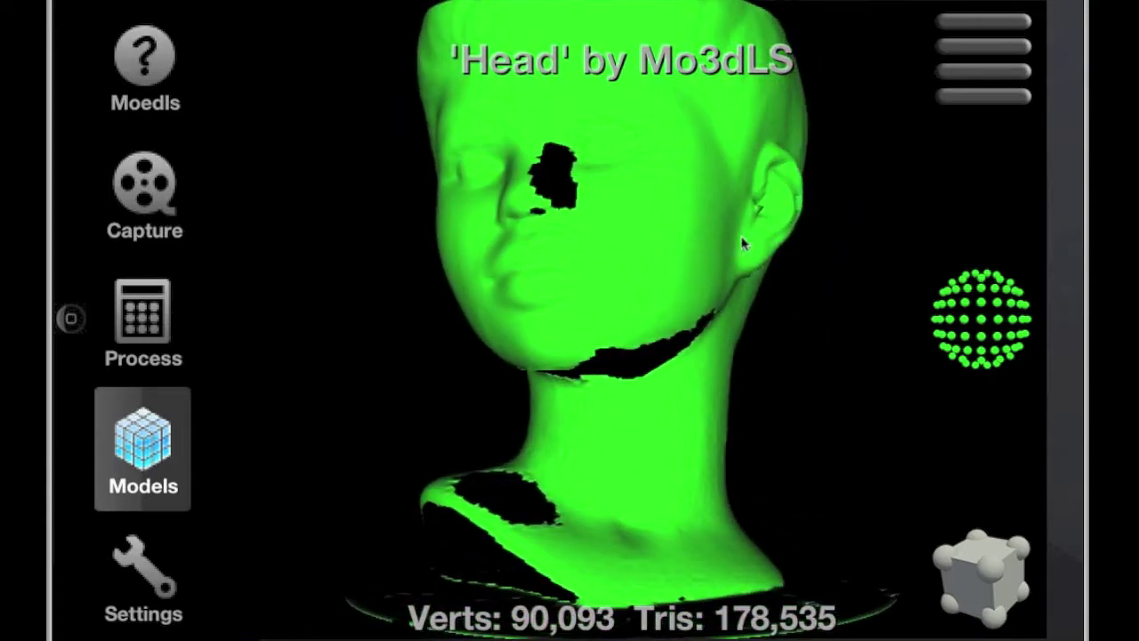
pyautogui.moveTo(744, 242); pyautogui.dragTo(893, 285)
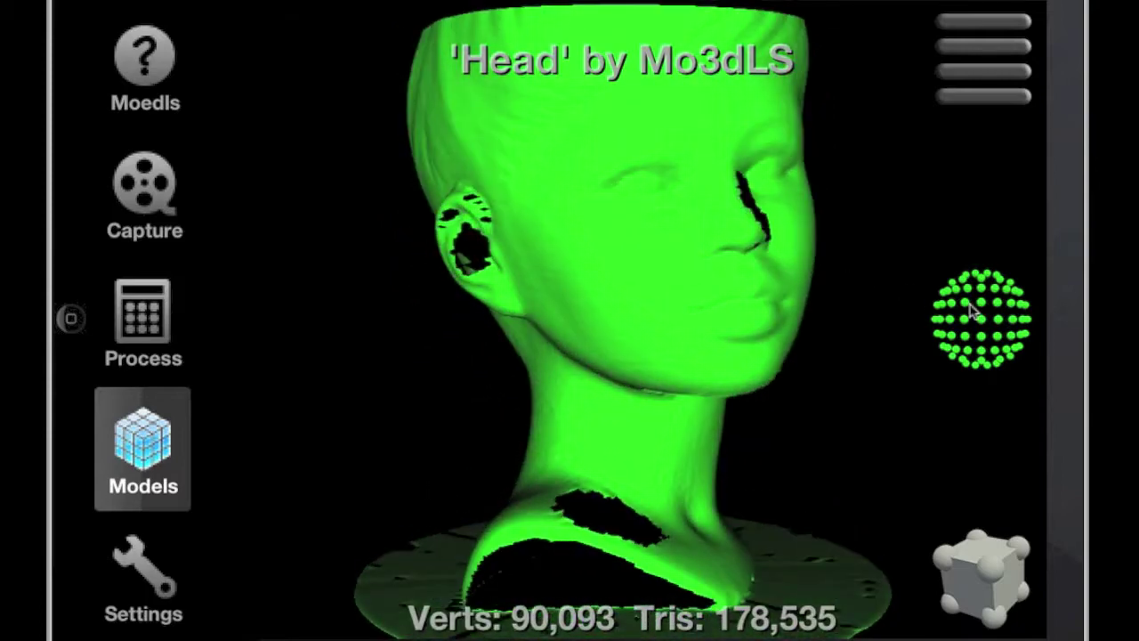
pyautogui.click(1002, 325)
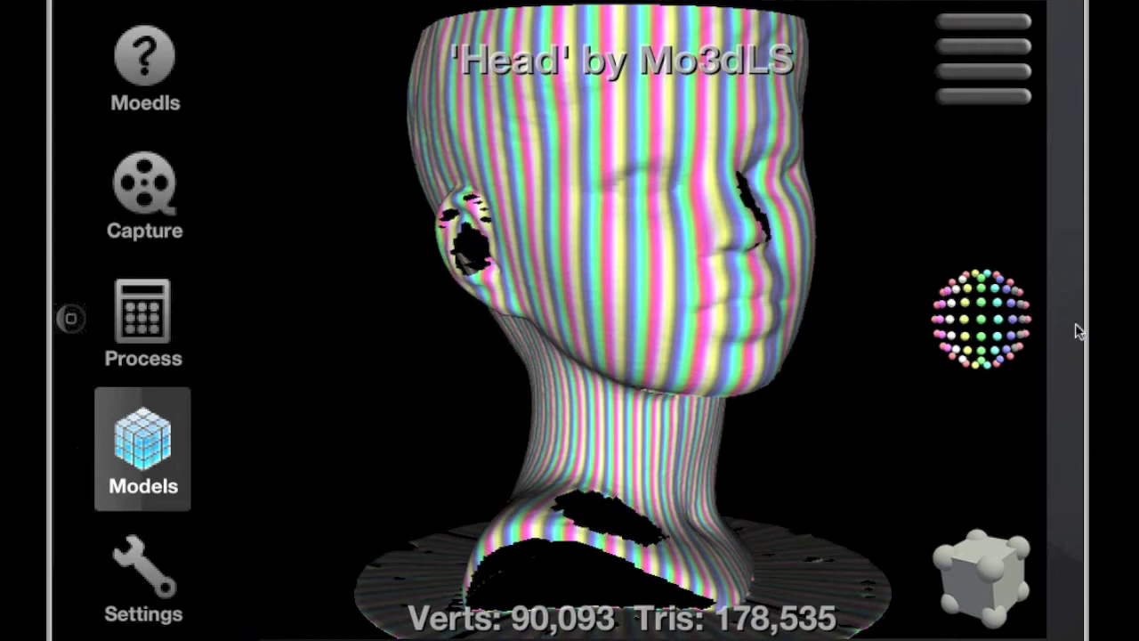
pyautogui.click(982, 331)
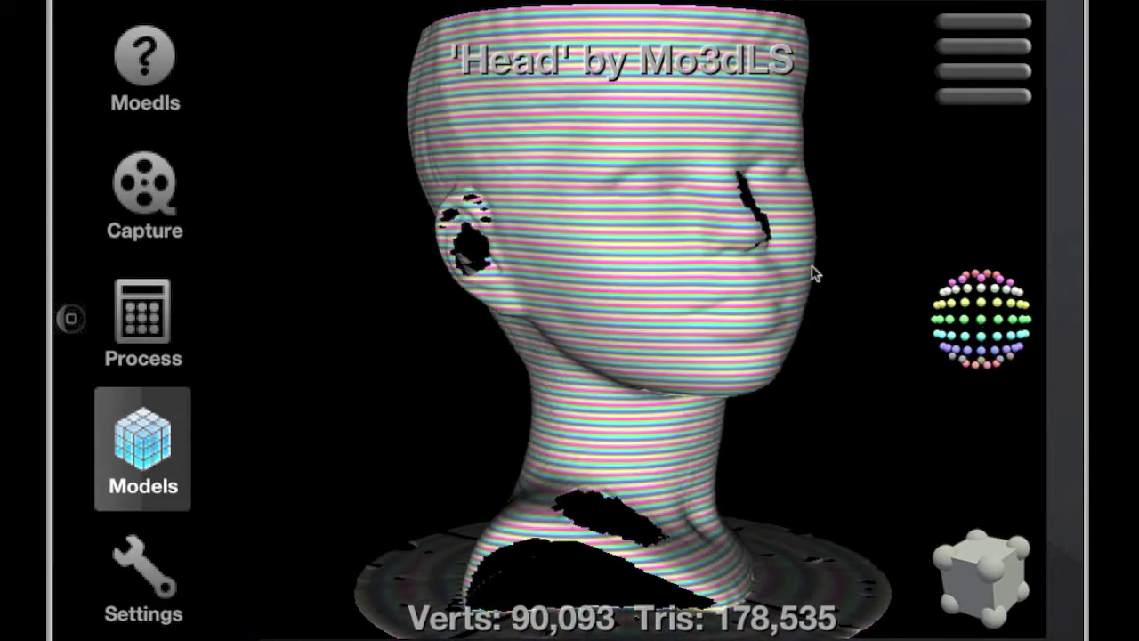
# Switch the surface to plain white, rotate to the back, and return to point-cloud view
pyautogui.click(997, 327)
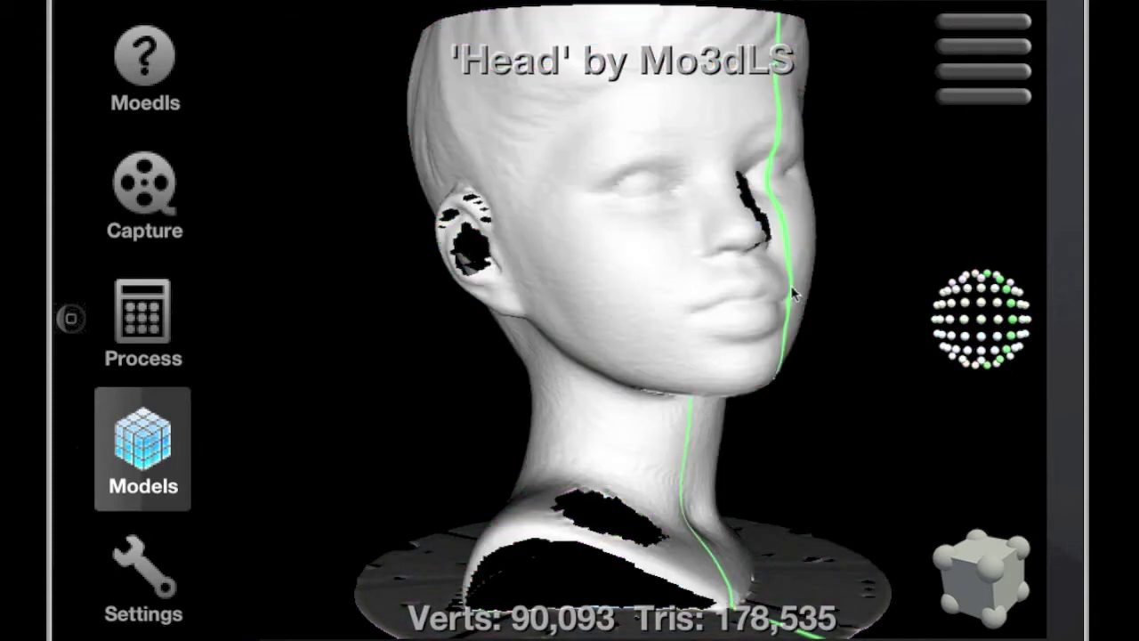
pyautogui.moveTo(792, 294); pyautogui.dragTo(402, 282)
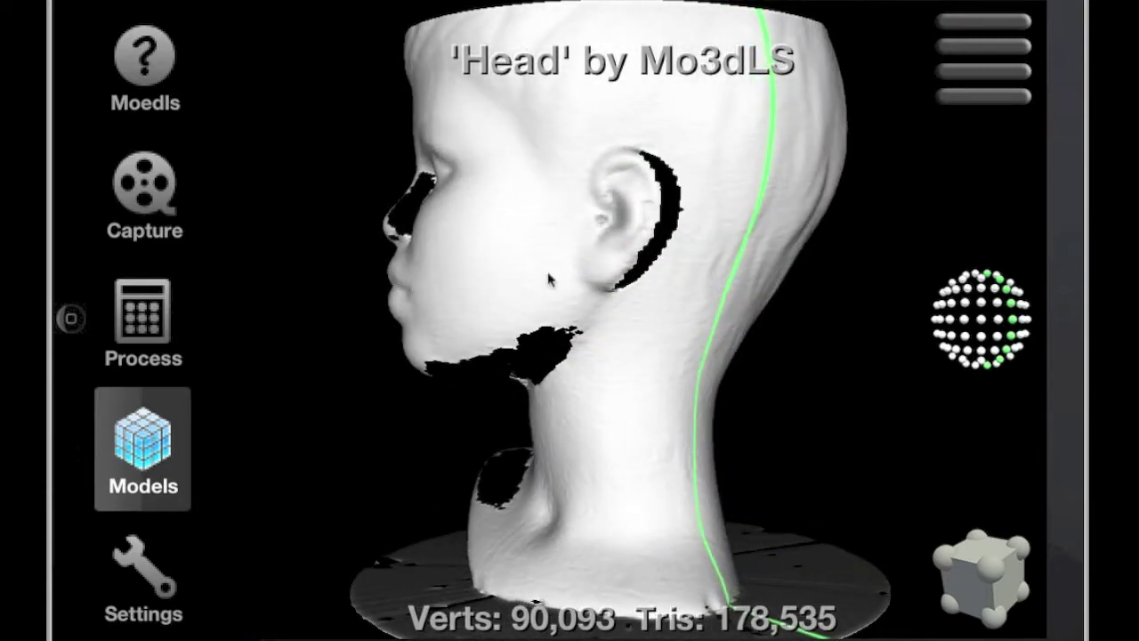
pyautogui.moveTo(643, 268); pyautogui.dragTo(404, 295)
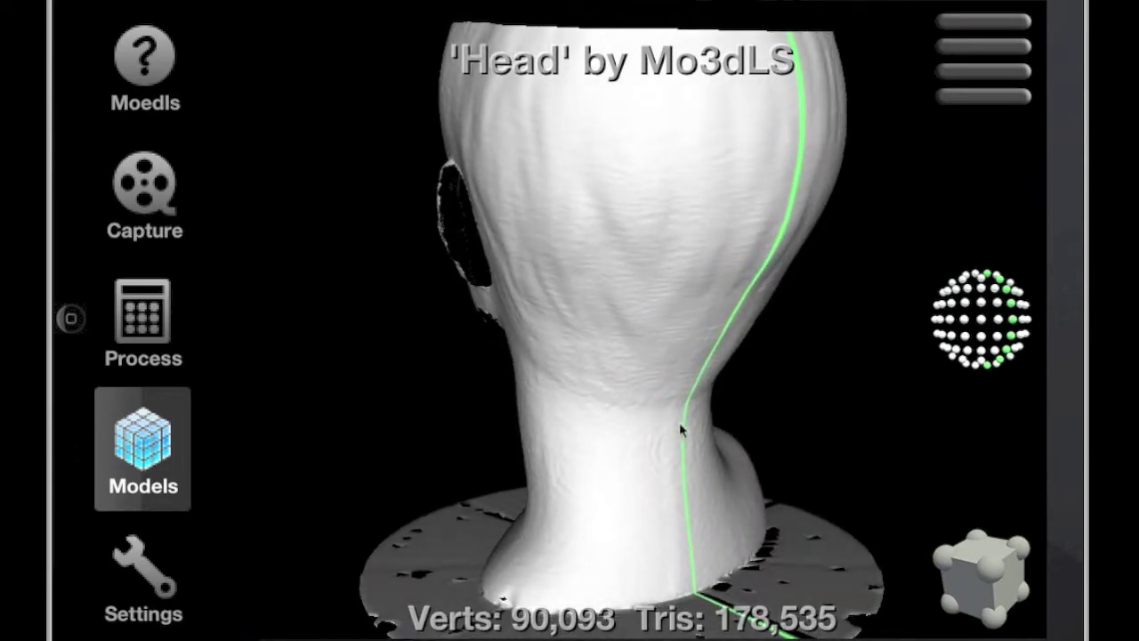
pyautogui.click(984, 580)
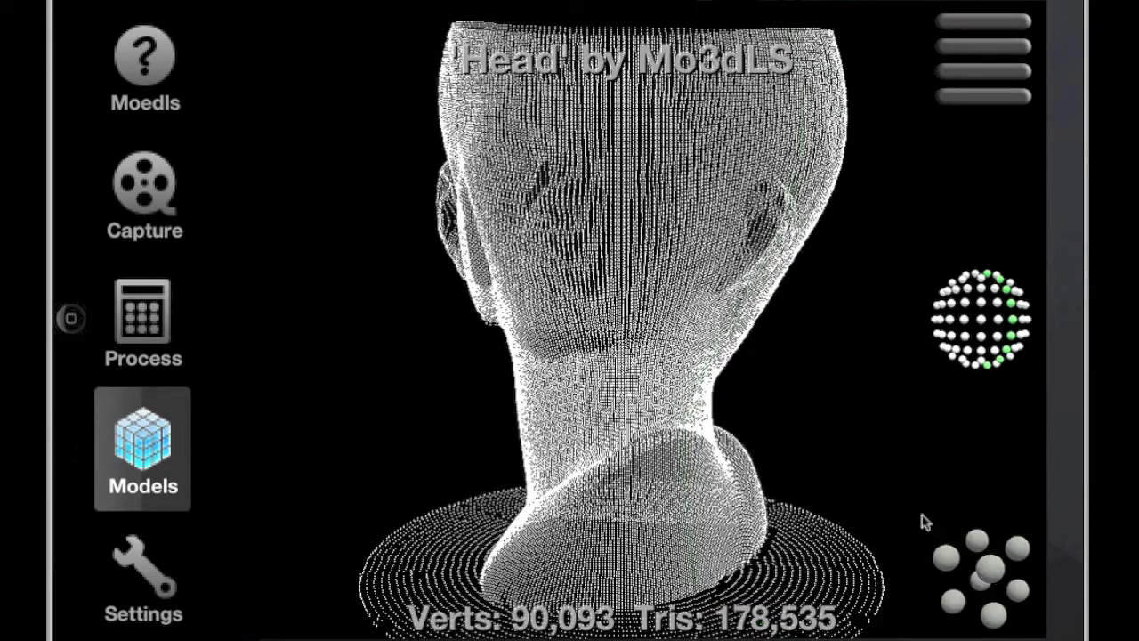
# Draw the Head point cloud as flat unshaded white dots and rotate it
pyautogui.moveTo(719, 344); pyautogui.dragTo(686, 346)
pyautogui.click(947, 531)
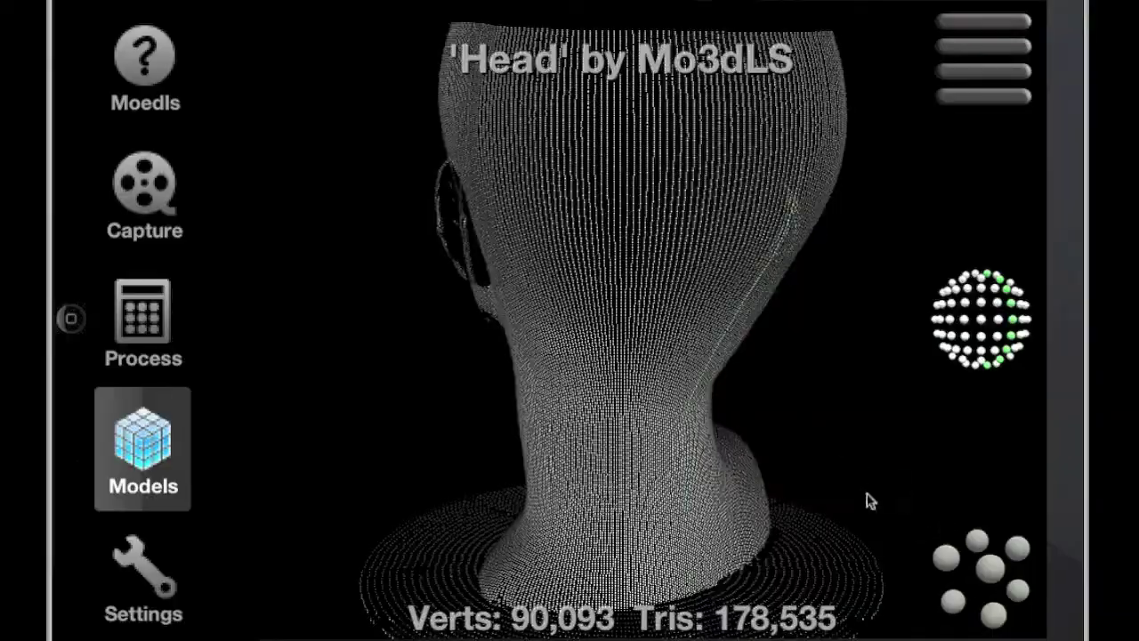
pyautogui.moveTo(712, 389); pyautogui.dragTo(671, 382)
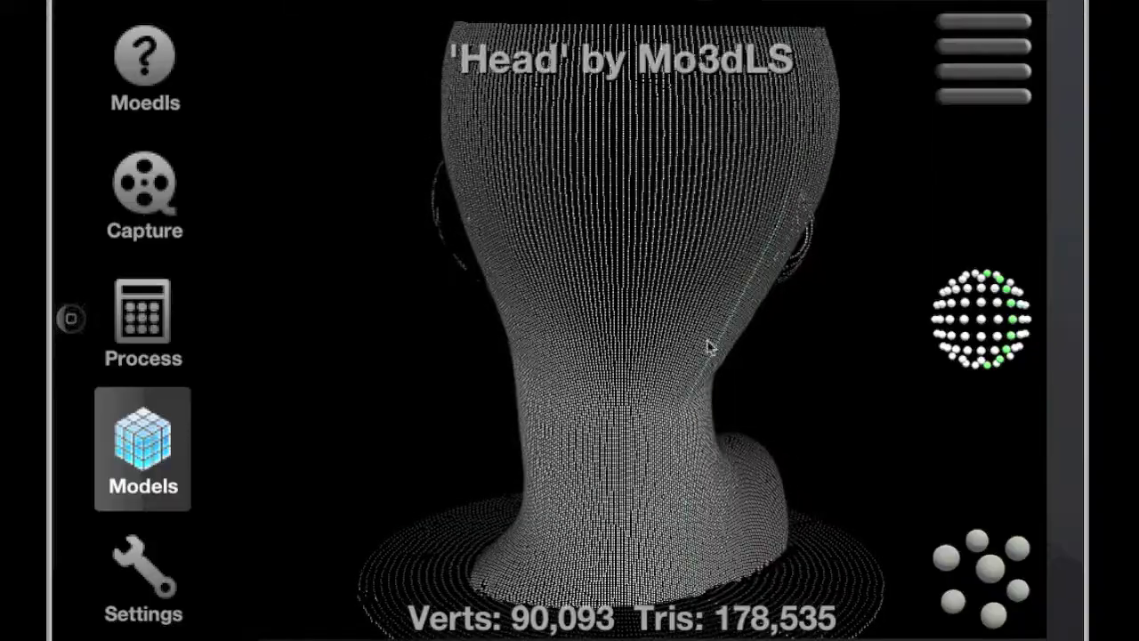